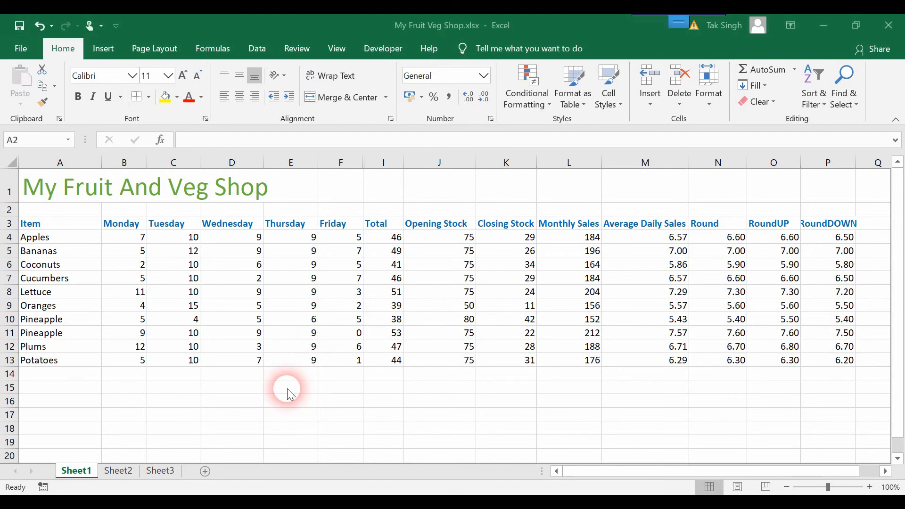
Turn on text wrapping for the Opening Stock header in J3 and narrow column J so the header breaks onto two lines
left_click(443, 222)
left_click(448, 225)
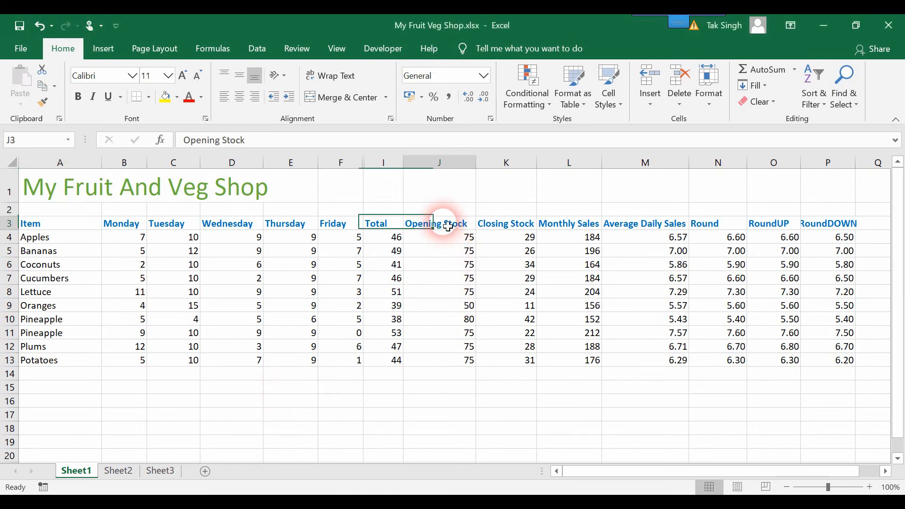
right_click(446, 227)
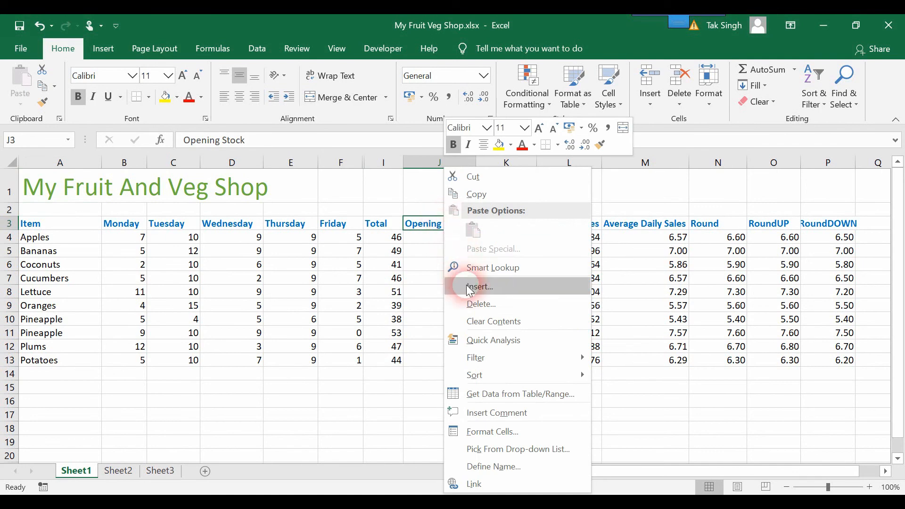
left_click(495, 428)
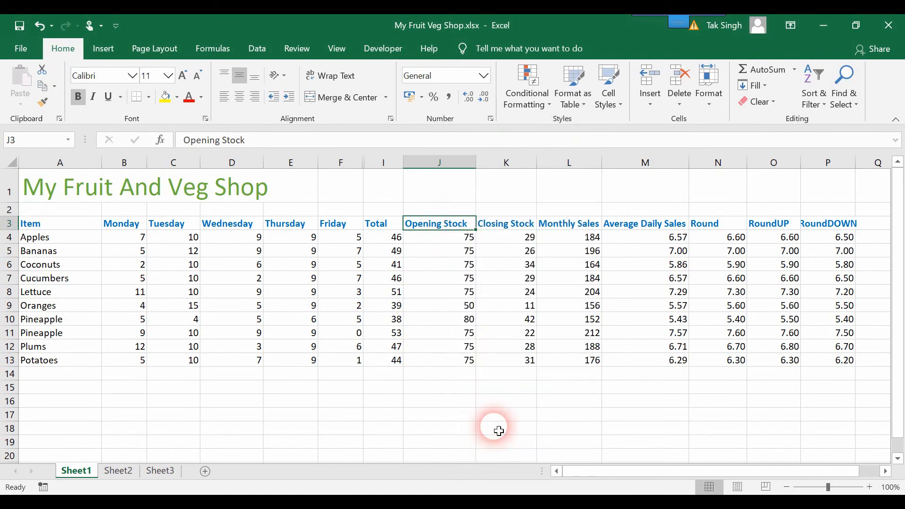
left_click(350, 166)
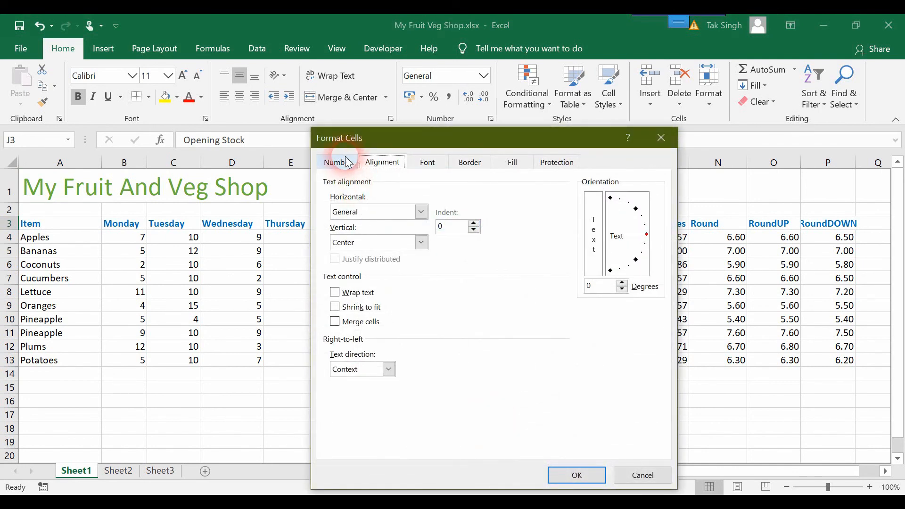
left_click(364, 167)
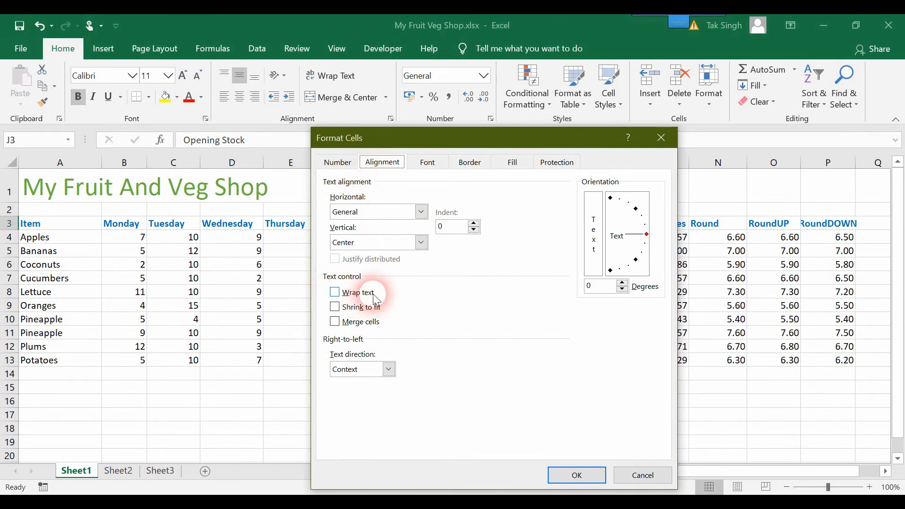
left_click(352, 293)
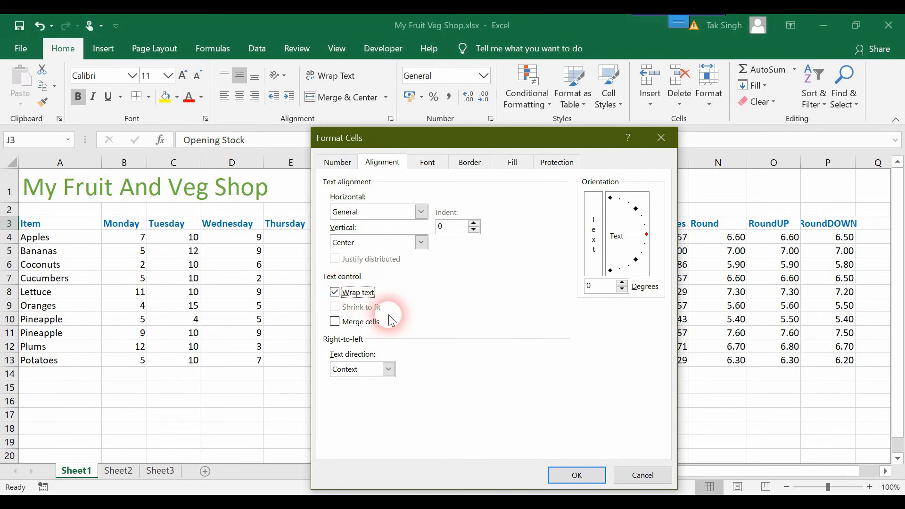
left_click(575, 475)
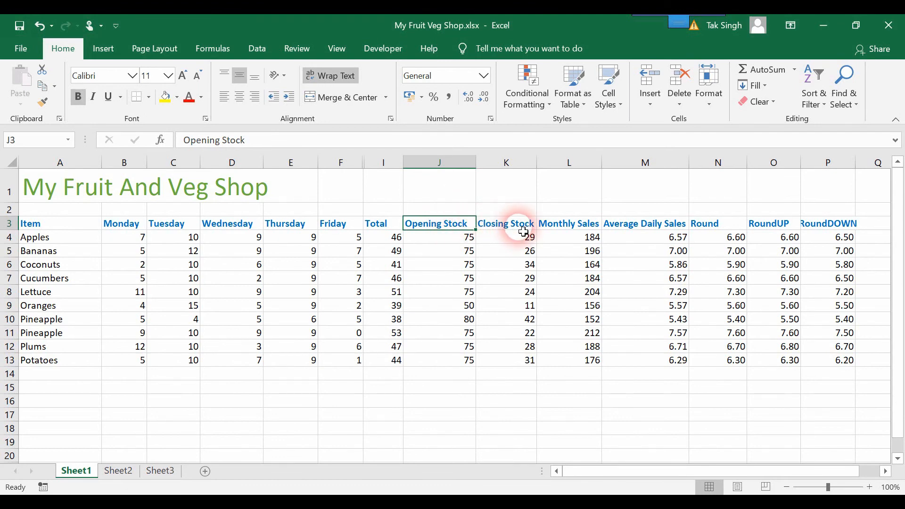
left_click_drag(481, 171, 462, 170)
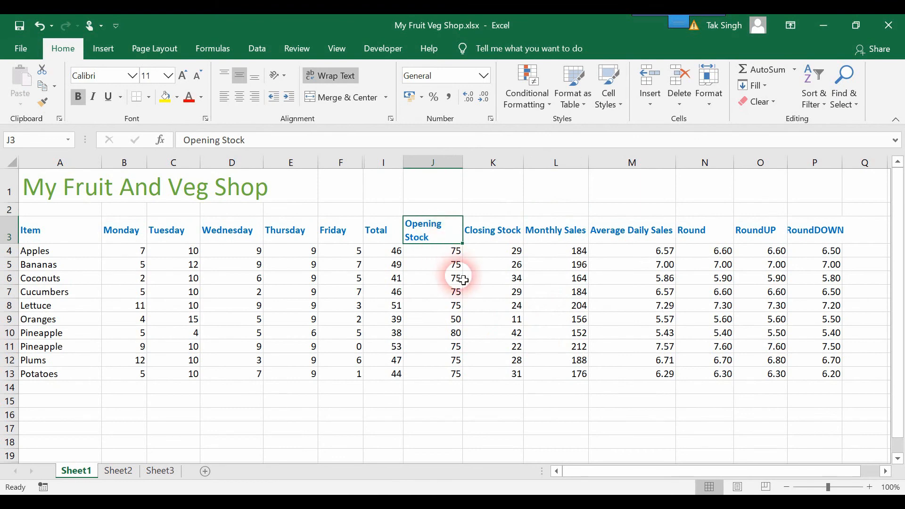
left_click_drag(471, 166, 451, 167)
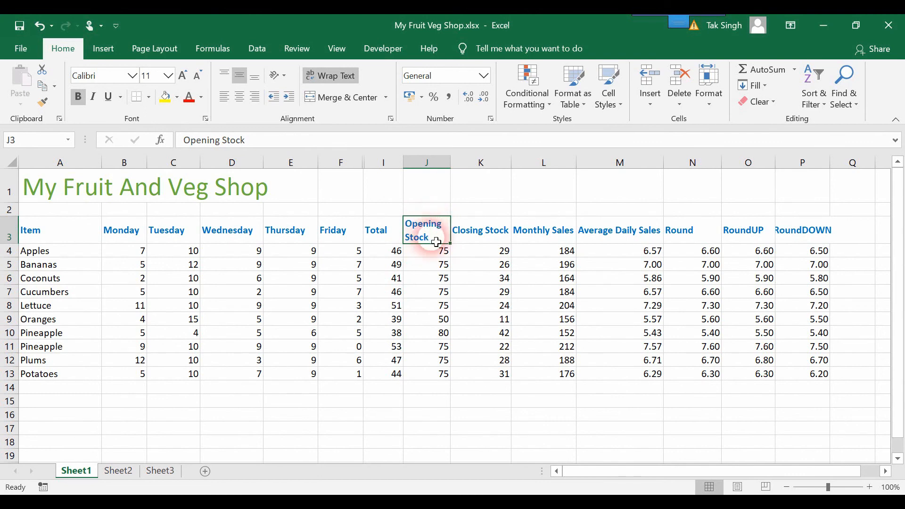
Narrow columns J and K slightly and turn on text wrapping for the Closing Stock header in K3
left_click(495, 227)
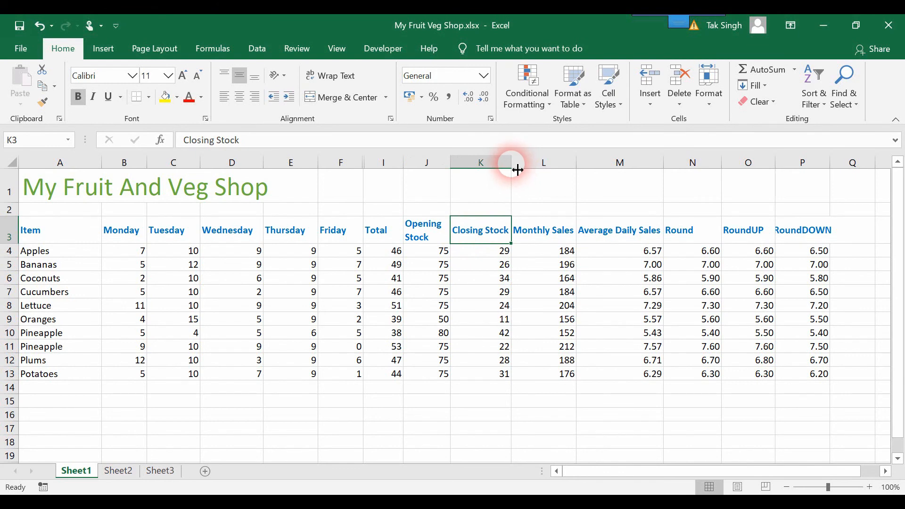
left_click_drag(518, 169, 491, 170)
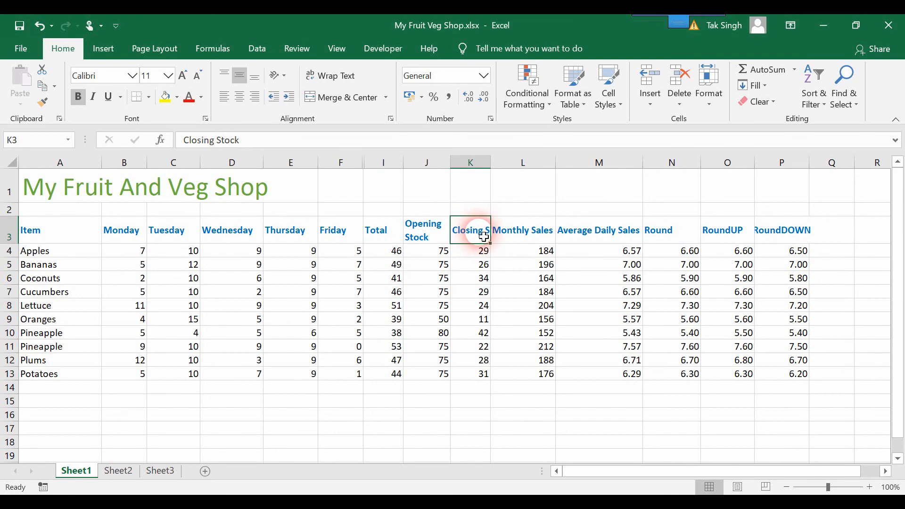
left_click_drag(491, 170, 452, 169)
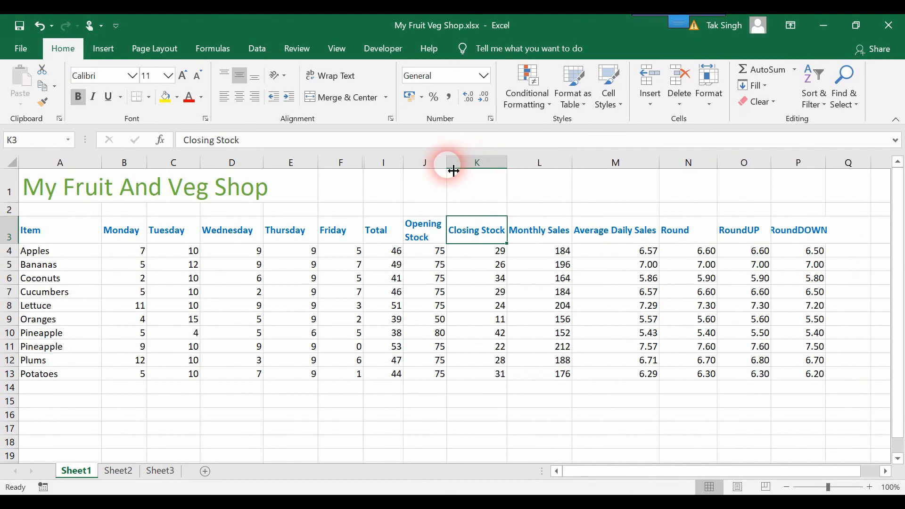
left_click(435, 240)
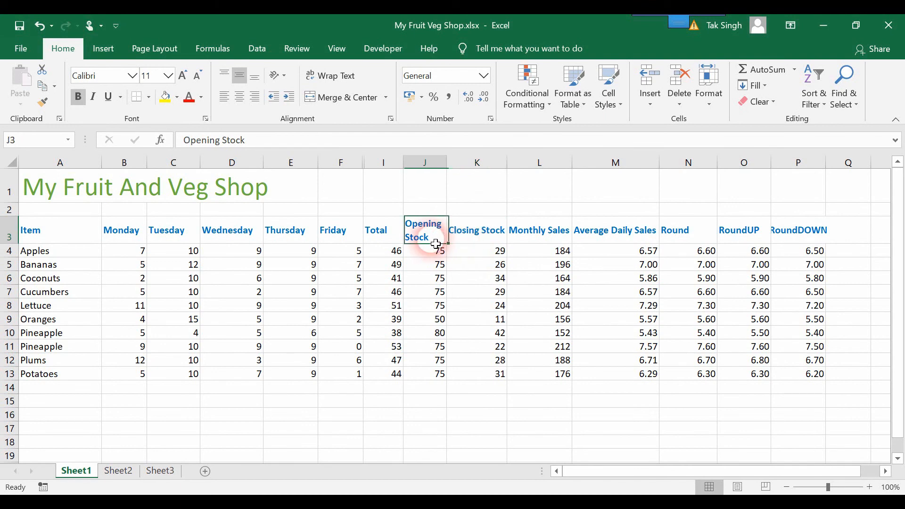
left_click(465, 231)
left_click_drag(508, 171, 499, 172)
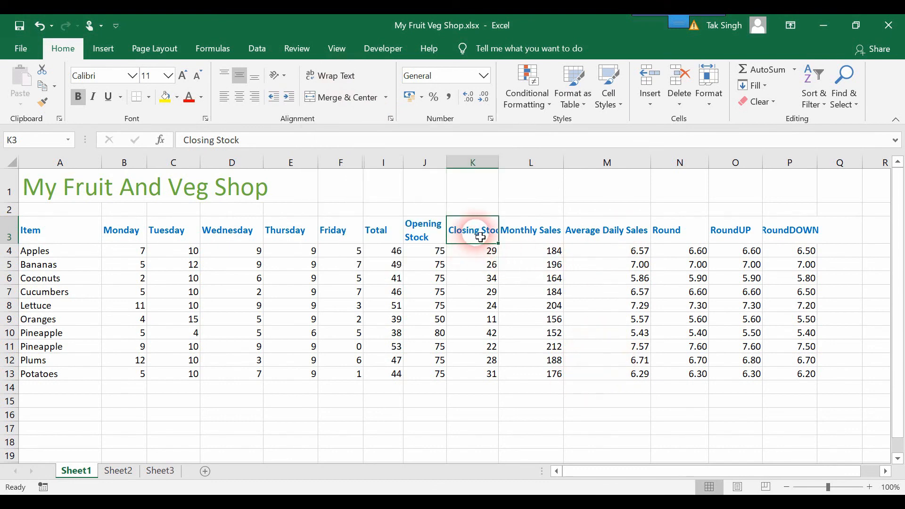
left_click(334, 74)
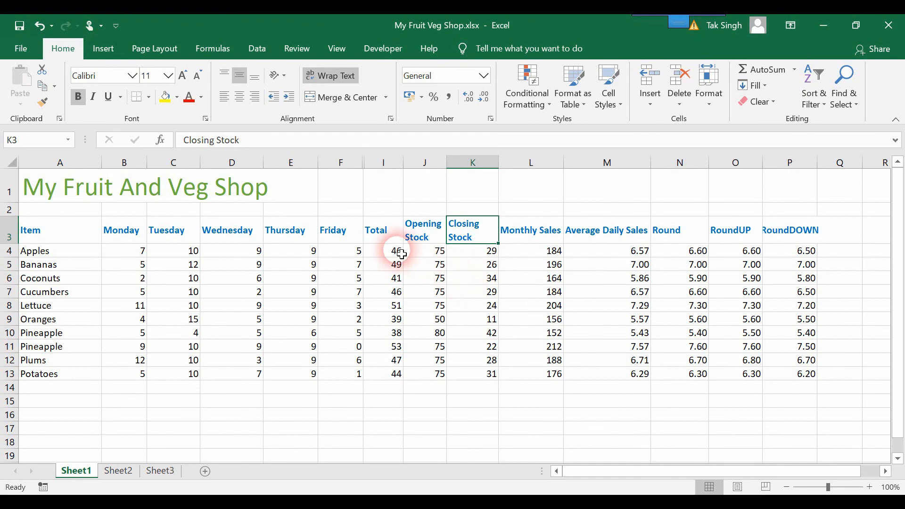
double_click(348, 238)
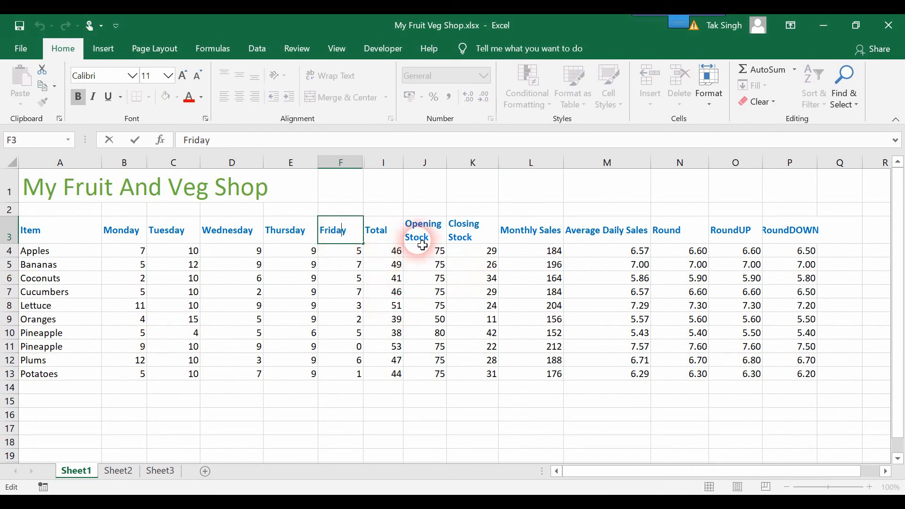
left_click(609, 231)
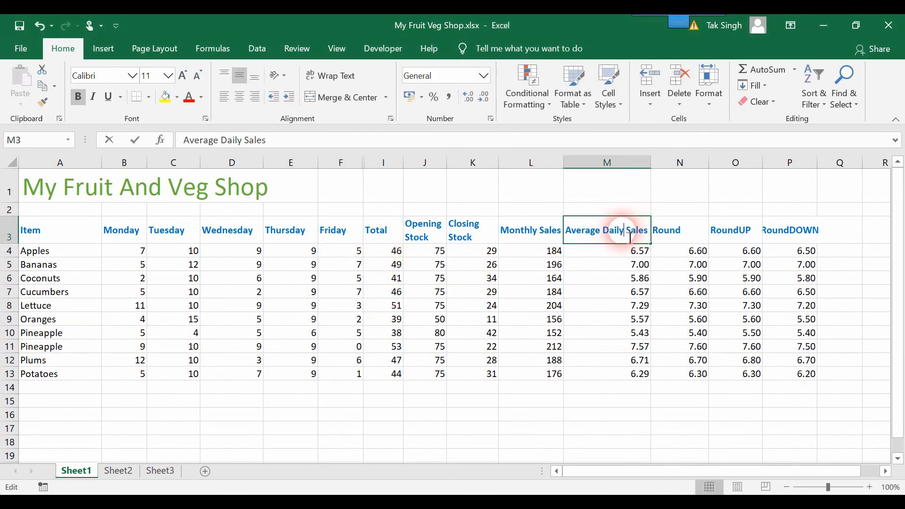
double_click(626, 231)
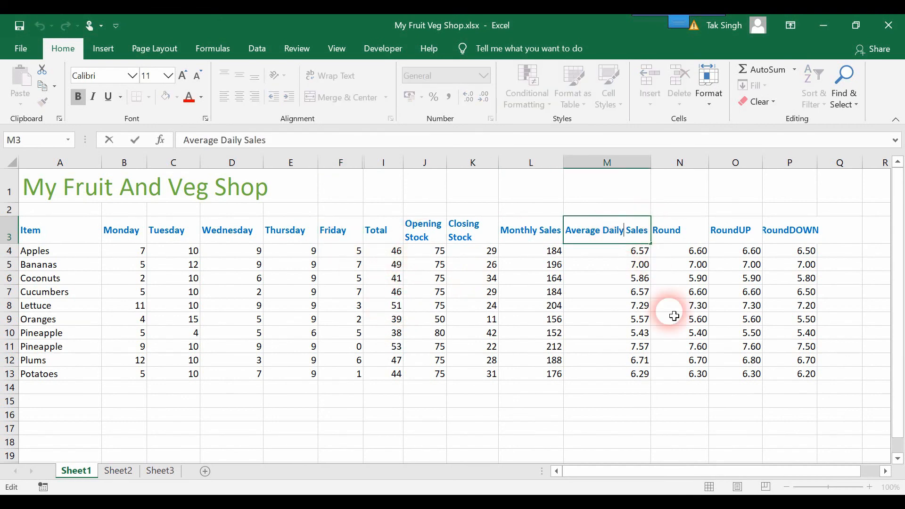
key("Return")
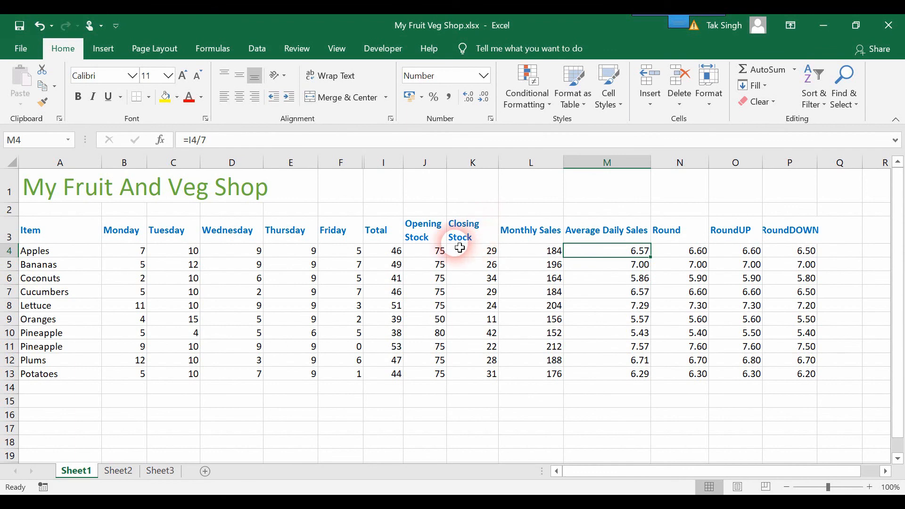
Insert manual line breaks in the M3 header so Average, Daily and Sales each sit on their own line
double_click(605, 234)
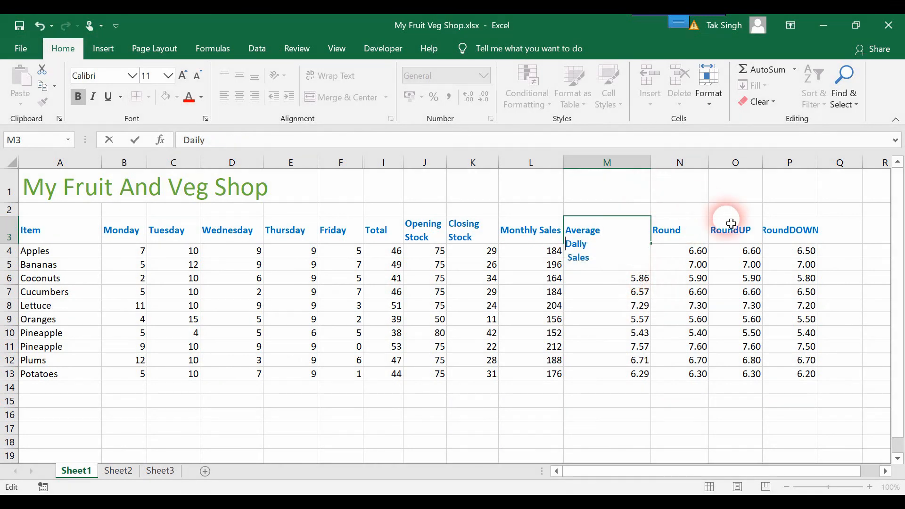
left_click(698, 233)
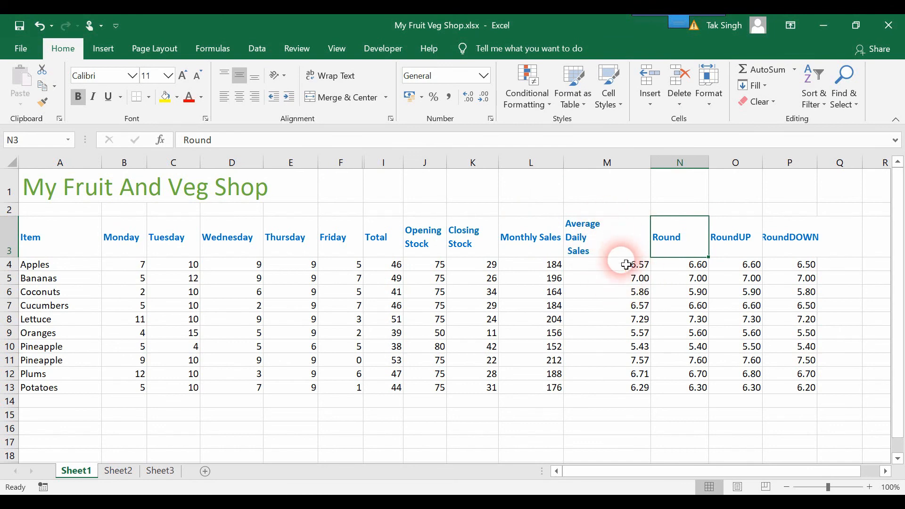
double_click(538, 238)
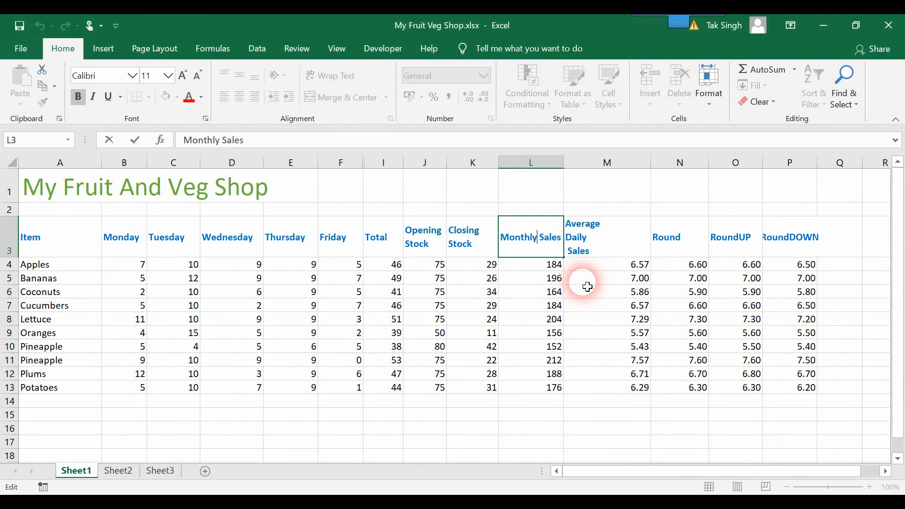
key("Return")
key("Left")
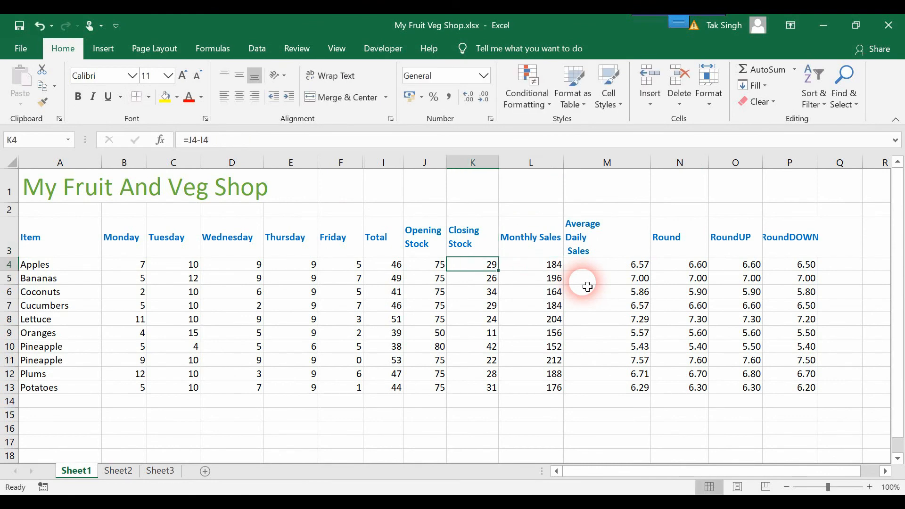
Insert a manual line break after "Monthly" in the Monthly Sales header in L3
left_click(530, 238)
double_click(538, 241)
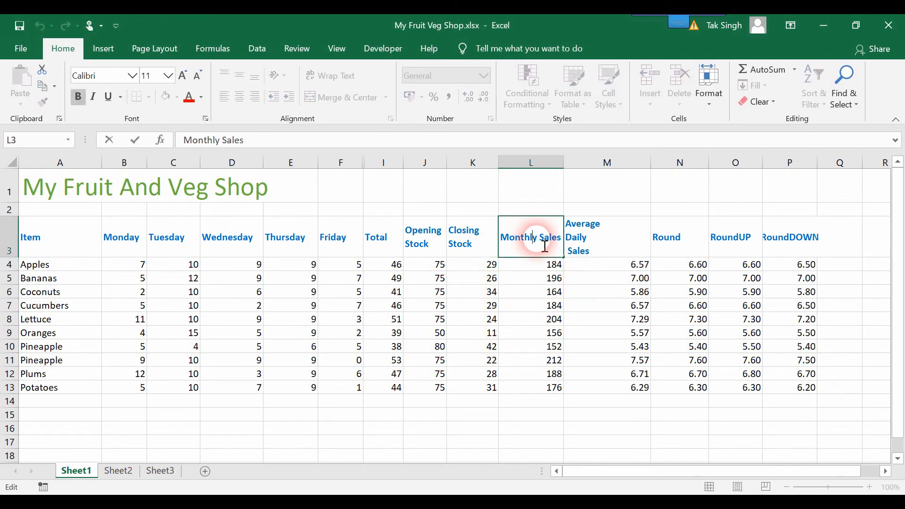
key("Right")
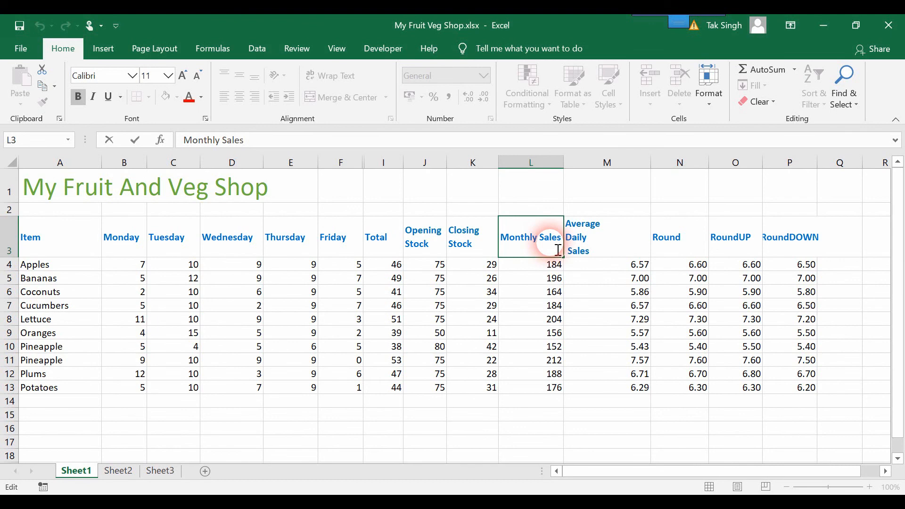
key("alt+Return")
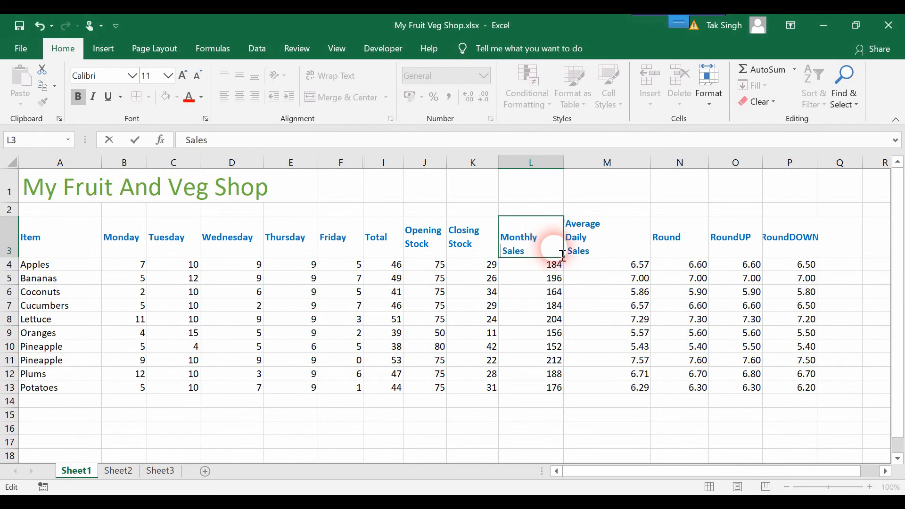
left_click(667, 246)
Insert a manual line break between "Round" and "DOWN" in the RoundDOWN header in P3
left_click(797, 238)
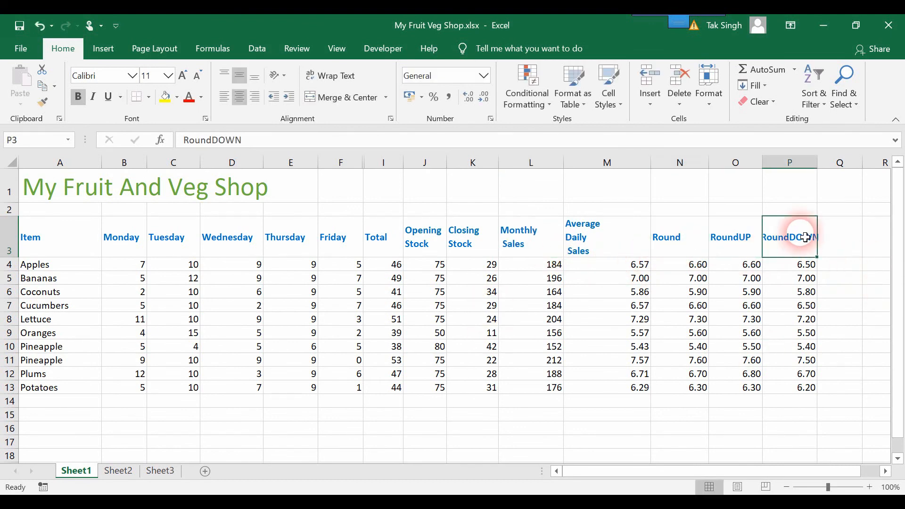
double_click(791, 237)
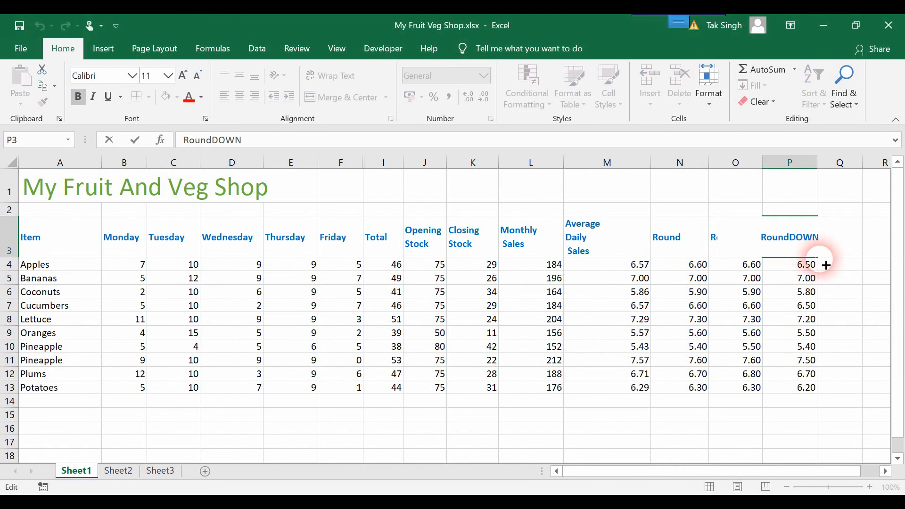
key("alt+Return")
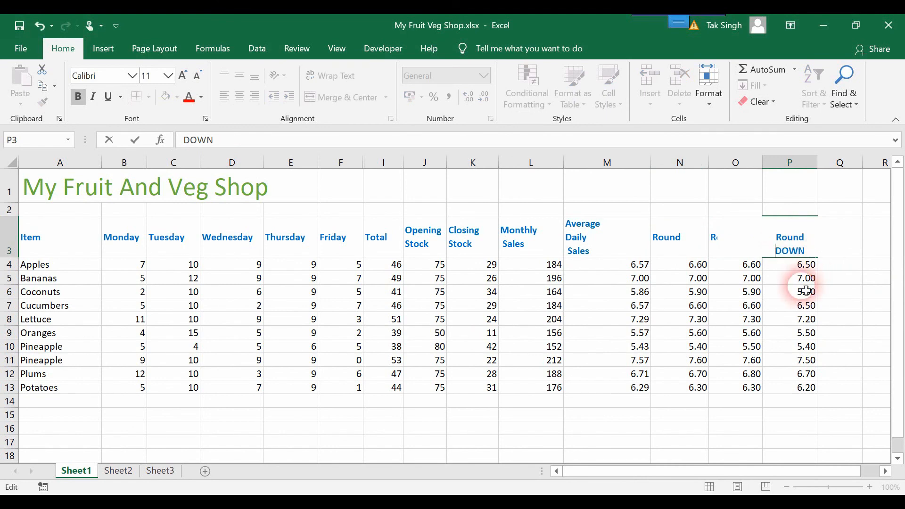
left_click(753, 279)
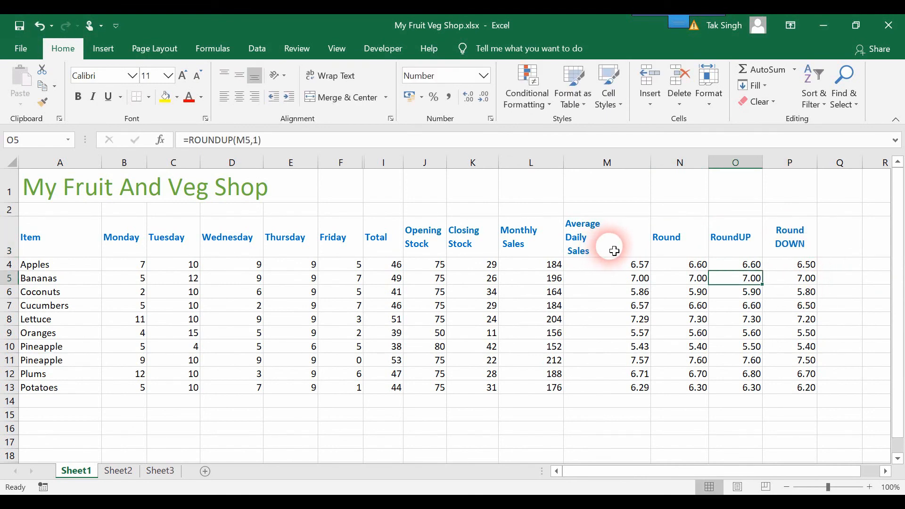